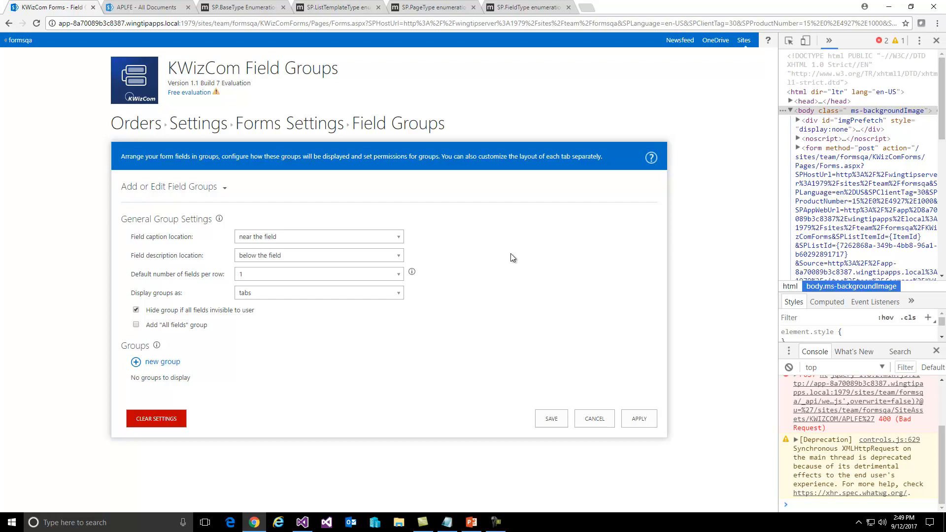
- Open the "sssss" item of the Orders list in its edit form and look over its fields
left_click(145, 129)
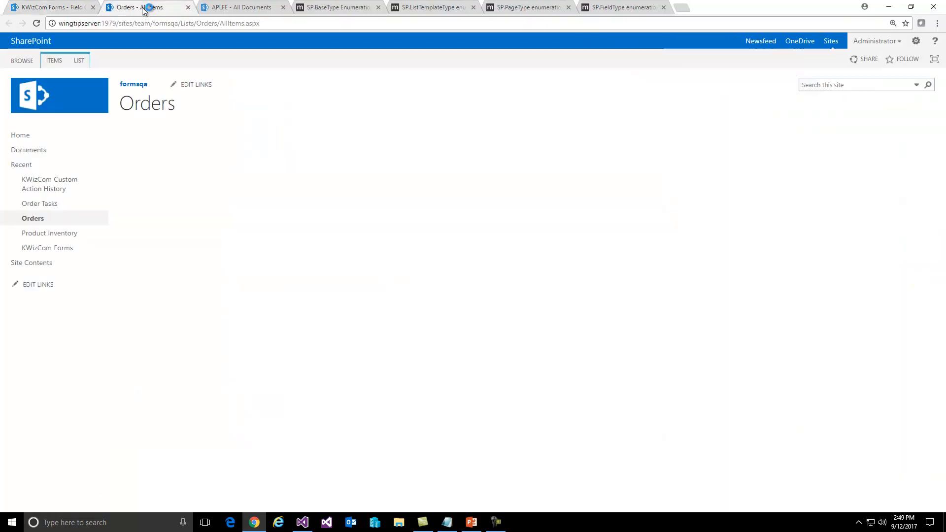
left_click(200, 188)
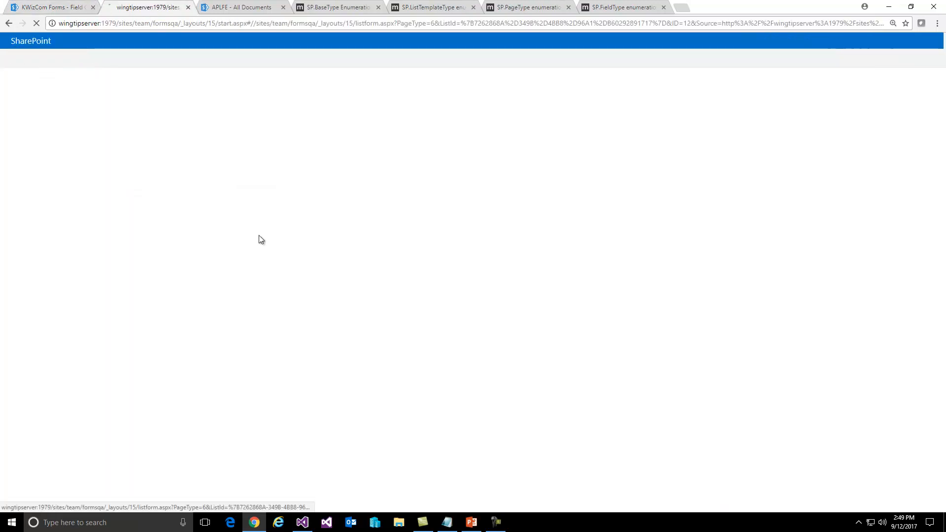
left_click_drag(136, 142, 500, 241)
left_click(501, 241)
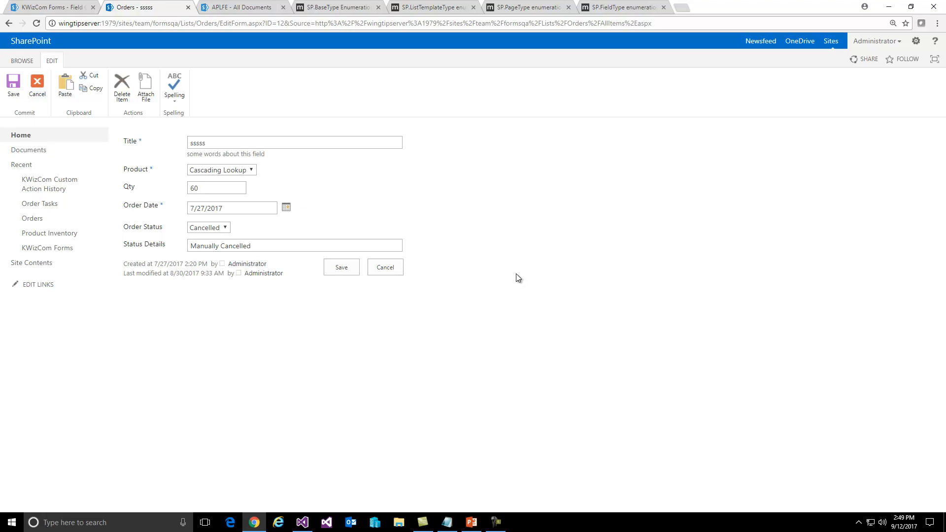
- In the Field Groups settings, set the field caption location to "above the field" and apply it
left_click(40, 6)
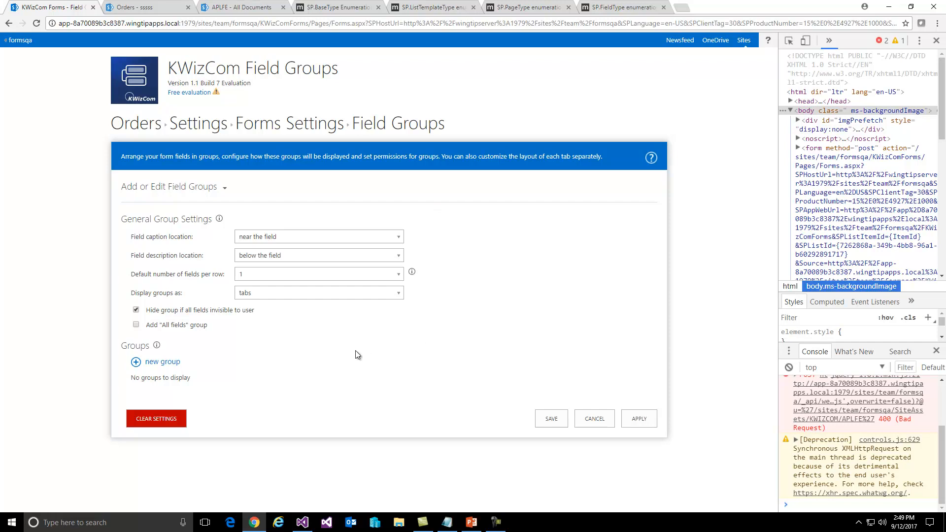
left_click(272, 240)
left_click(272, 252)
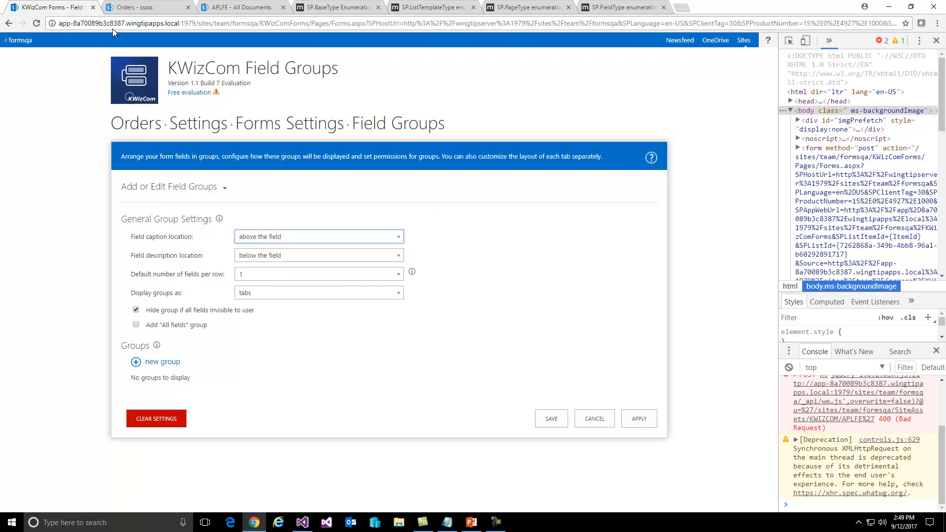
left_click(650, 424)
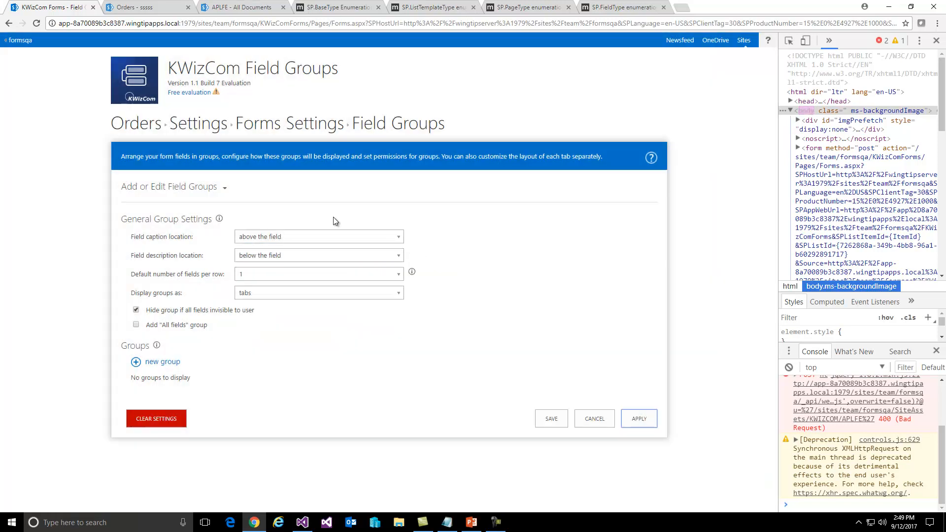
left_click_drag(142, 236, 268, 240)
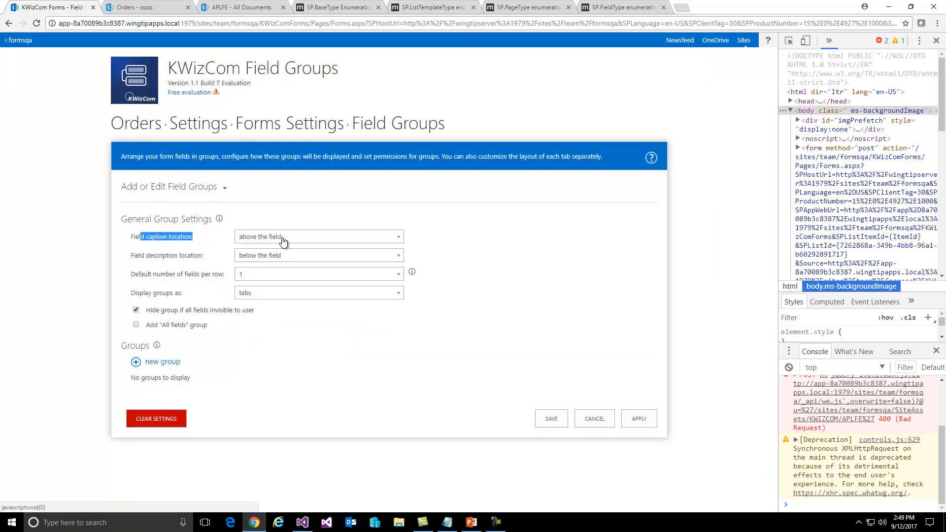
- Reload the order's edit form and check the position of the captions and of the Title field's description
key("ctrl+Tab")
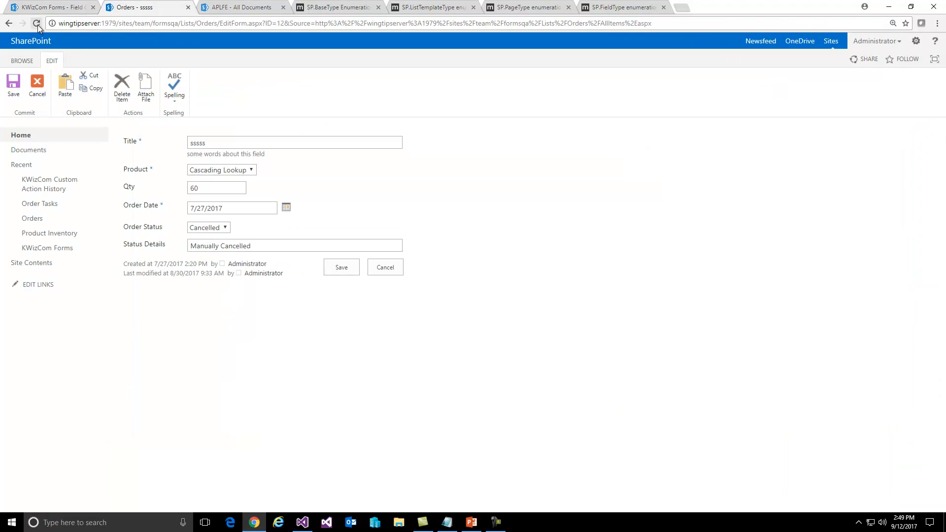
left_click(37, 24)
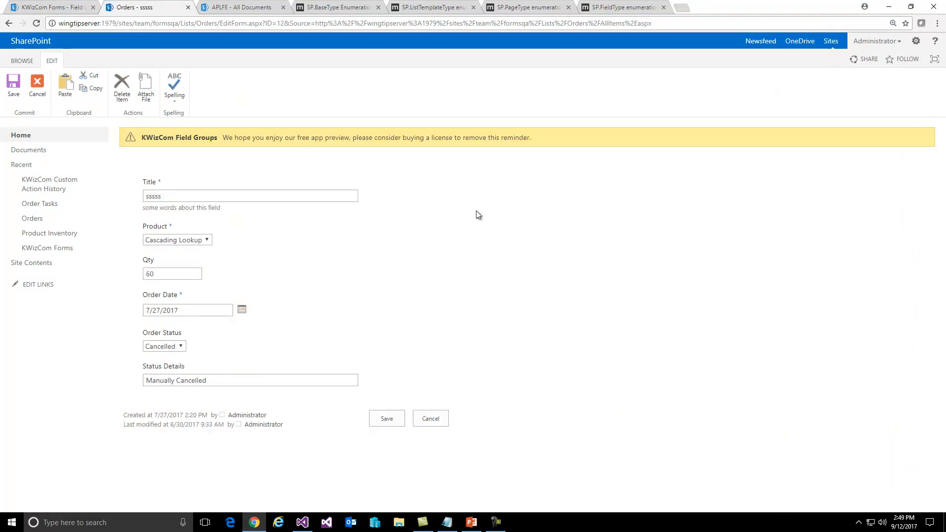
mouse_move(149, 207)
left_mouse_down()
mouse_move(229, 216)
mouse_move(144, 211)
left_mouse_up()
left_click(54, 10)
left_click(122, 10)
left_click(202, 213)
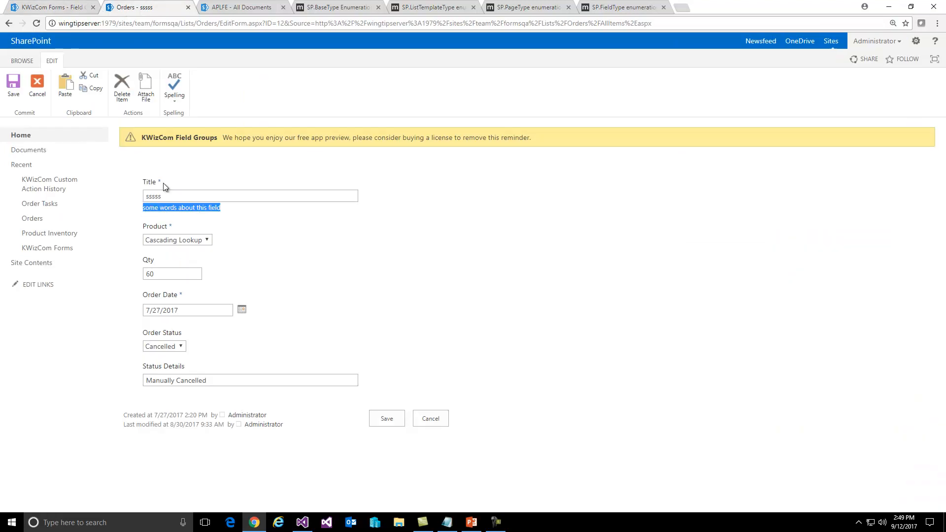
- In the Field Groups settings, set the field description location to "clicking the info icon" and apply it
left_click(67, 10)
left_click(268, 257)
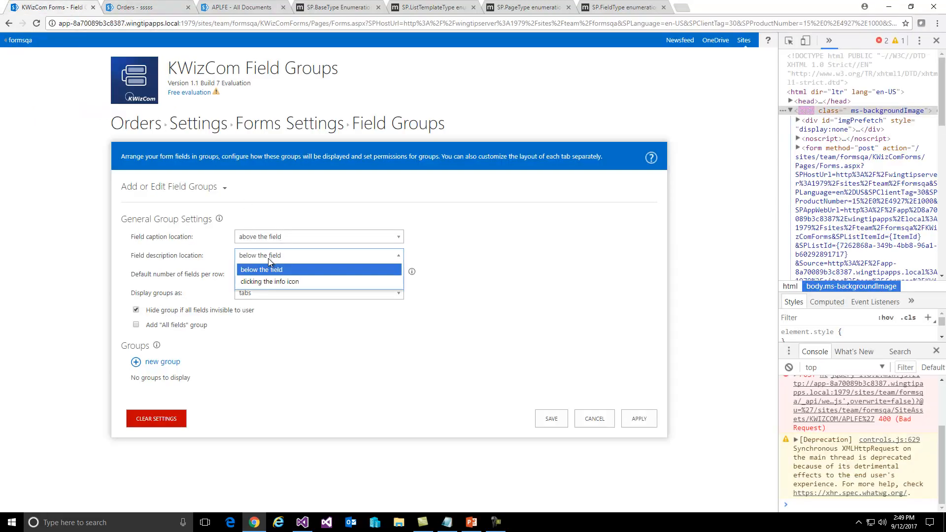
left_click(272, 277)
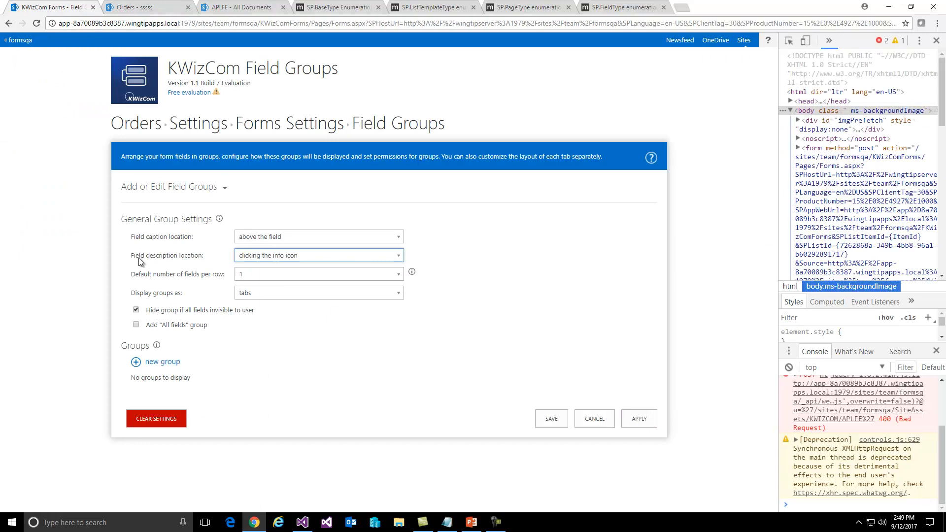
left_click_drag(140, 256, 193, 256)
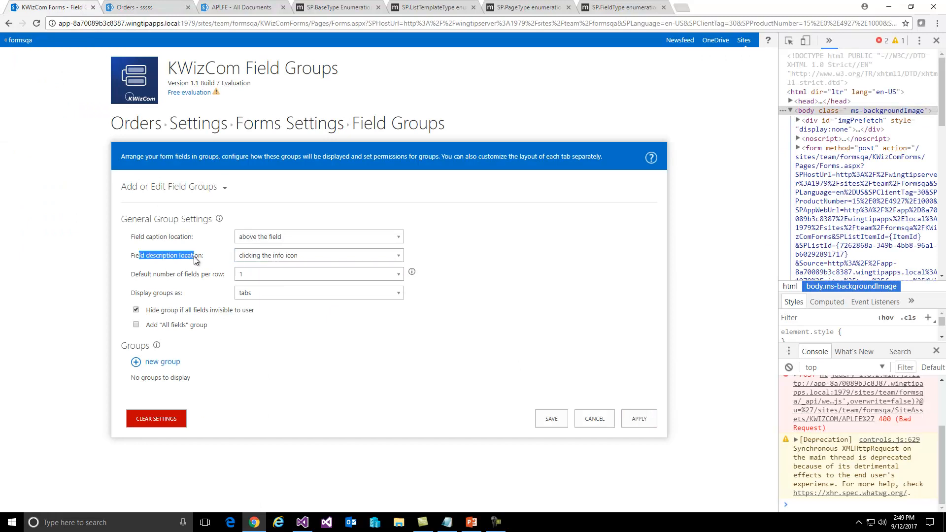
left_click(463, 309)
left_click(635, 419)
- Reload the order's edit form and view the Title field's description through its info icon
left_click(134, 7)
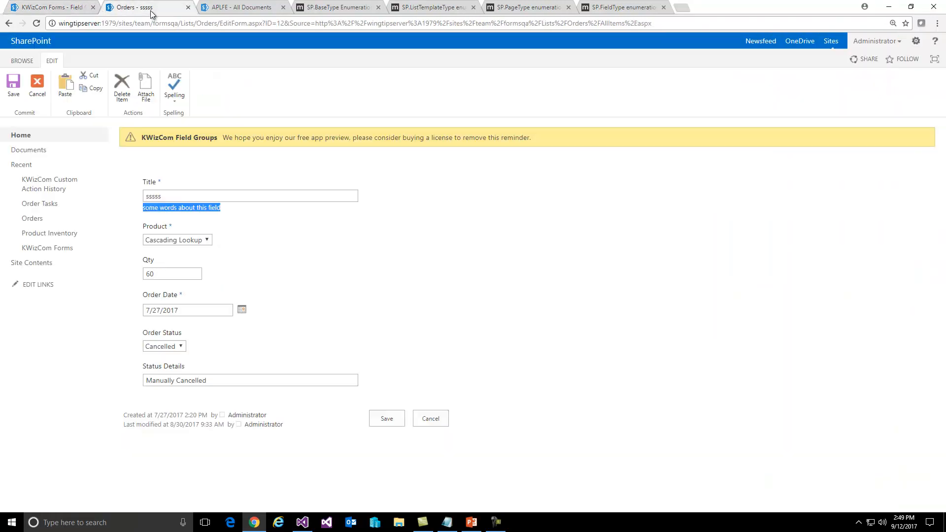
left_click(38, 23)
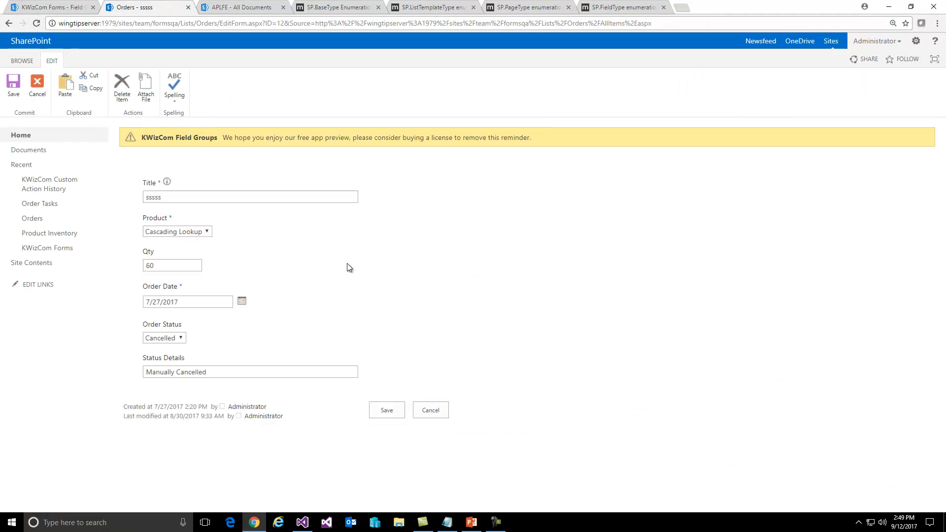
left_click(167, 182)
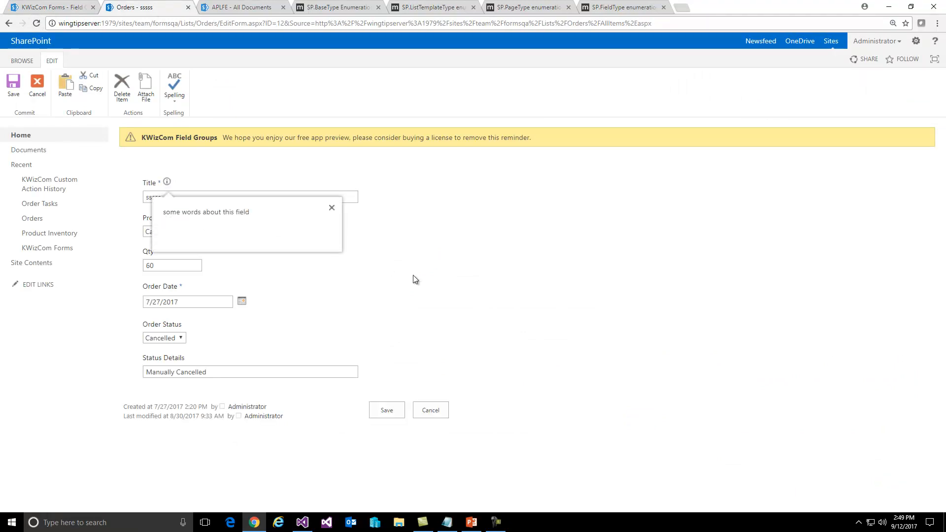
left_click(332, 208)
- Add a new field group in the Field Groups settings and name it "Group 1"
left_click(61, 7)
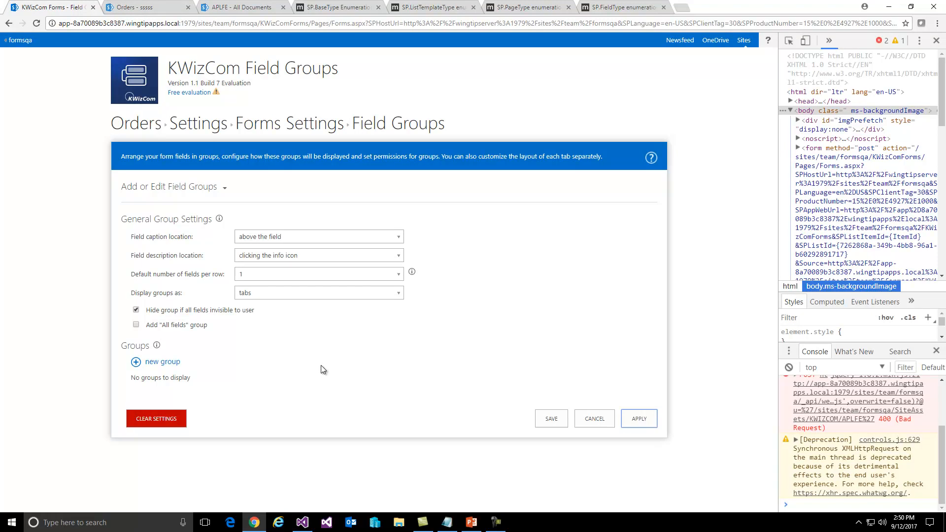
left_click(164, 367)
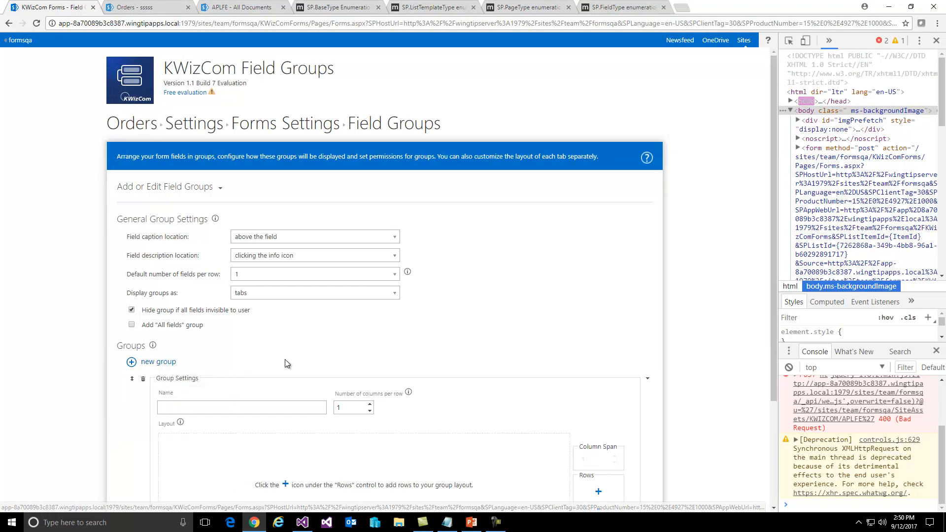
scroll(182, 306, "down", 3)
left_click(185, 266)
type("Grou")
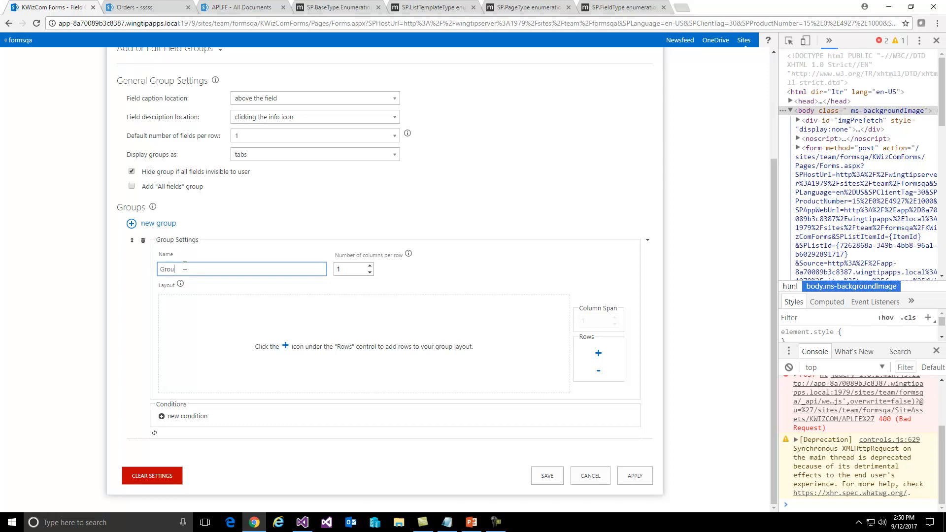
type("p 1")
- Give Group 1 two layout rows holding the Title and Status Details columns
left_click(598, 353)
left_click(598, 352)
left_click(365, 321)
left_click(353, 318)
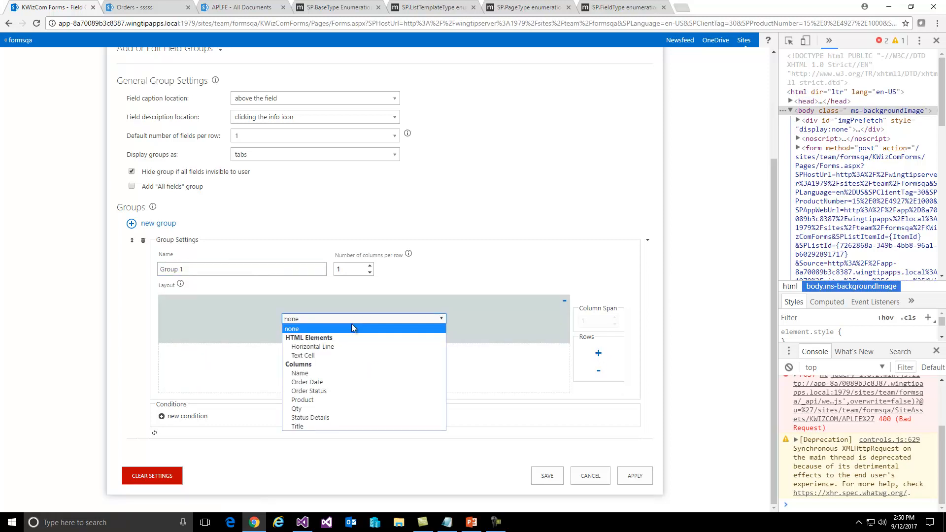
left_click(327, 427)
left_click(365, 370)
left_click(366, 370)
left_click(332, 467)
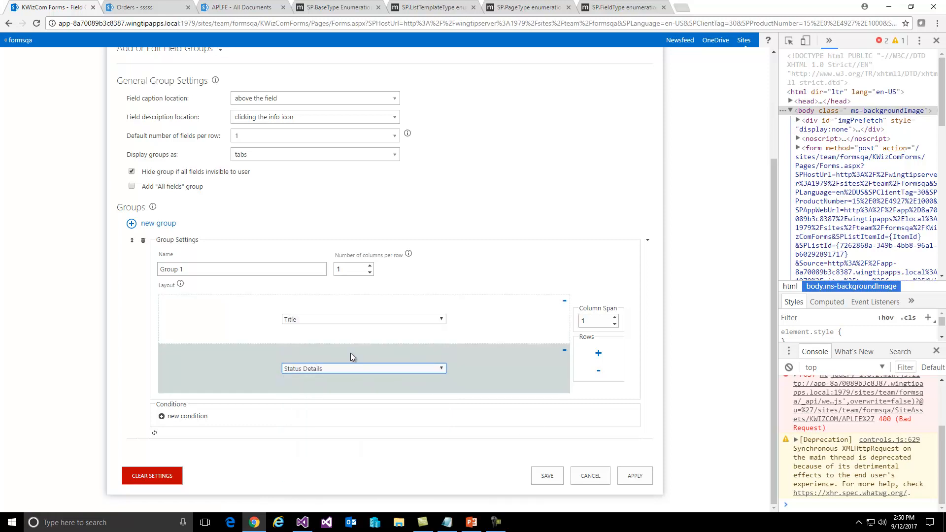
- Add a second field group named "Group 2" and give its layout four rows
left_click(169, 226)
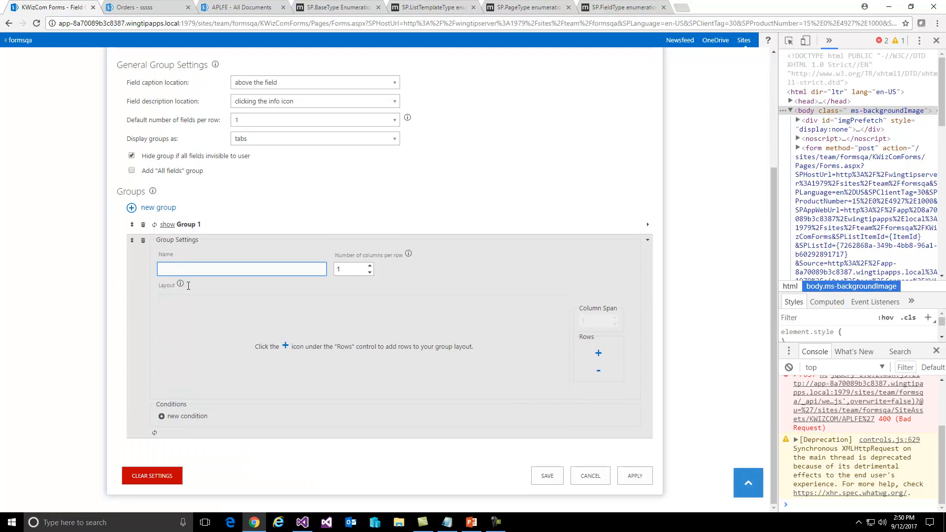
type("Group 2")
left_click(598, 353)
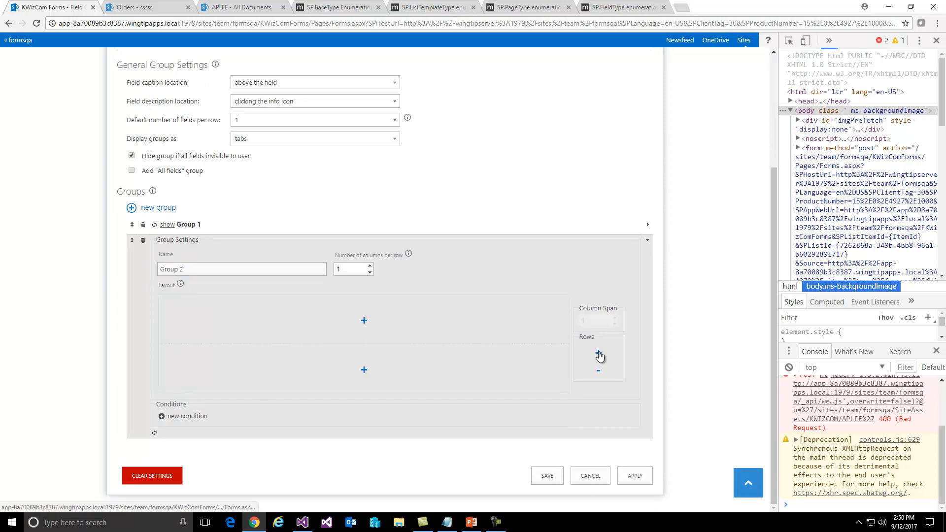
left_click(598, 354)
- Assign the Order Date and Order Status columns to the first two rows of Group 2
left_click(365, 307)
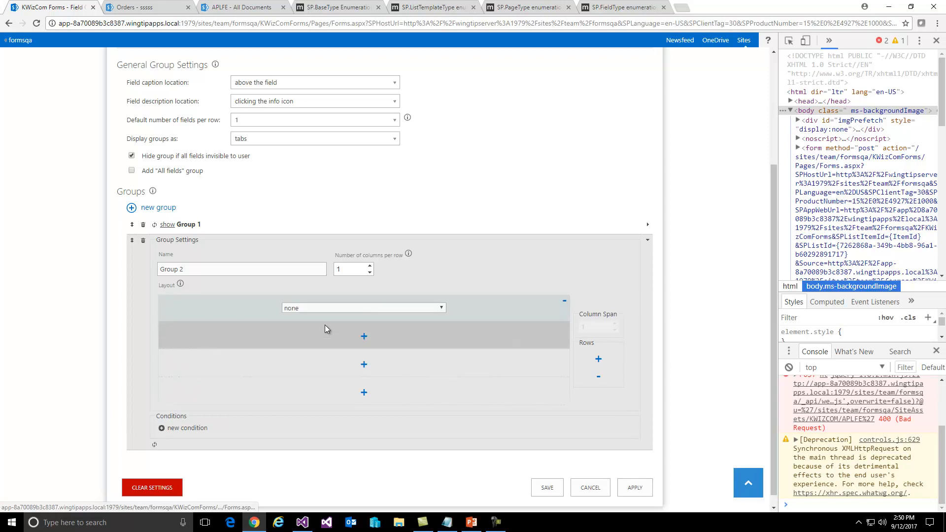
left_click(324, 308)
left_click(364, 370)
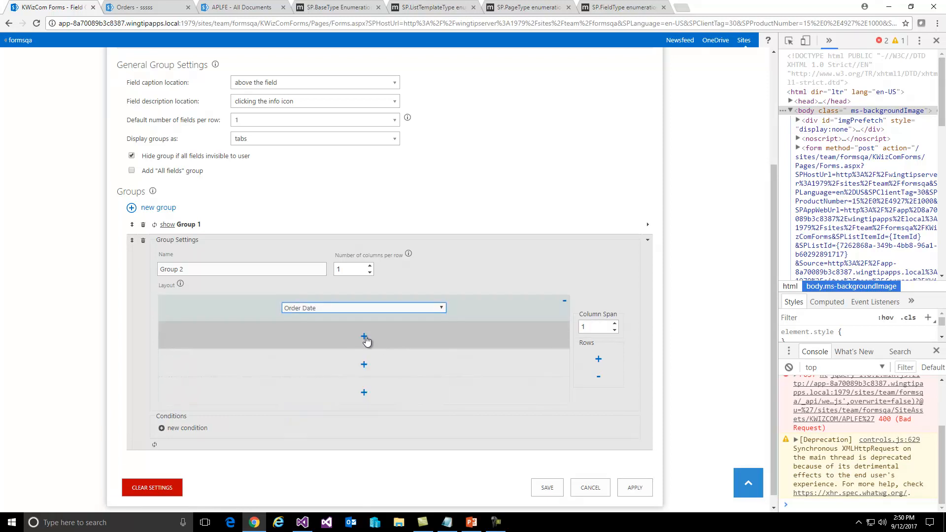
left_click(364, 336)
left_click(360, 334)
left_click(332, 409)
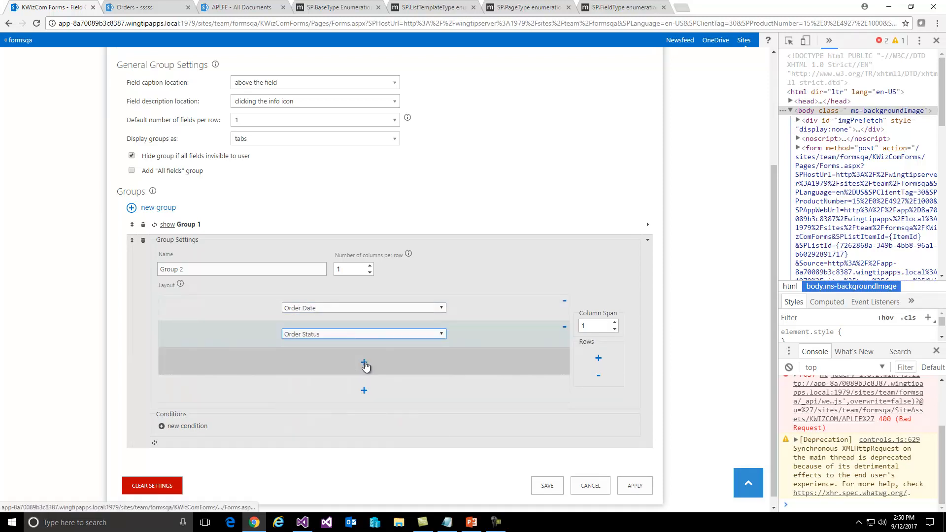
- Assign the Product and Qty columns to the last two rows of Group 2
left_click(365, 362)
left_click(344, 360)
left_click(321, 442)
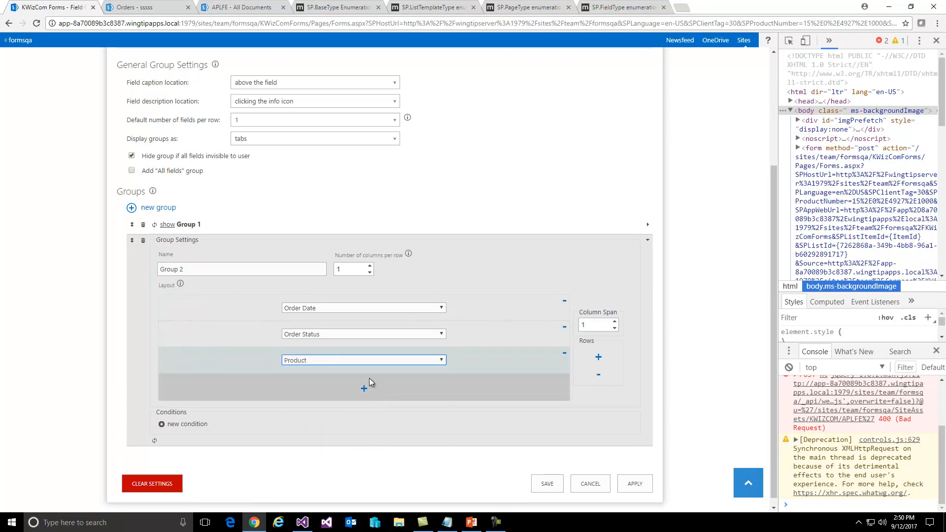
left_click(369, 383)
left_click(328, 387)
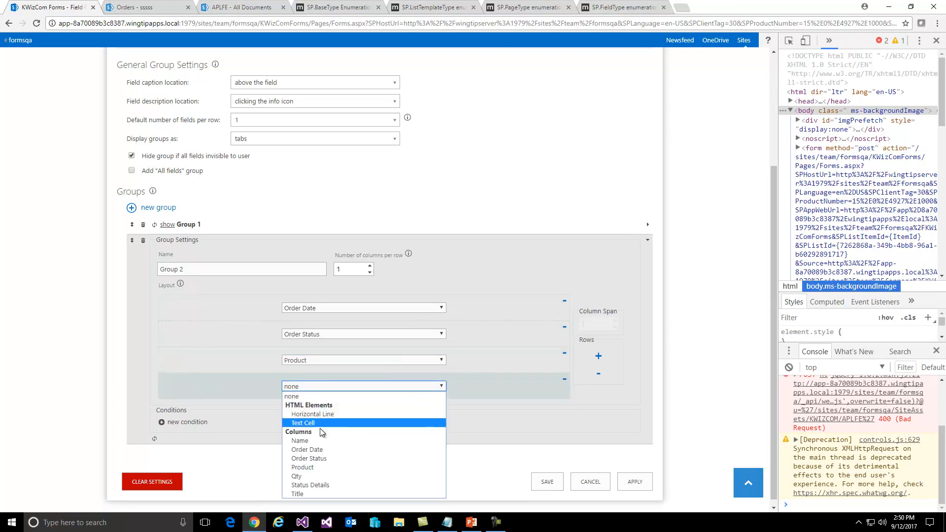
left_click(320, 477)
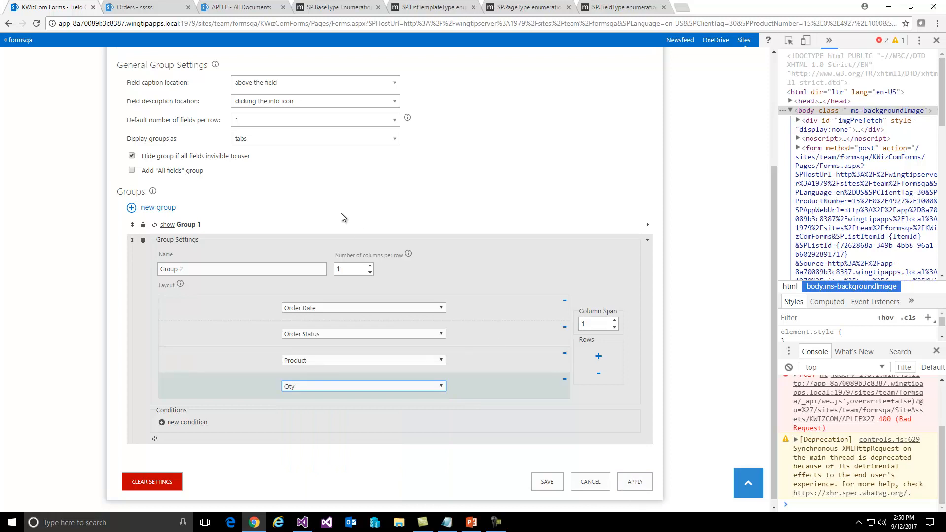
- Keep the groups displayed as tabs and apply the field group settings
left_click(265, 142)
left_click(264, 143)
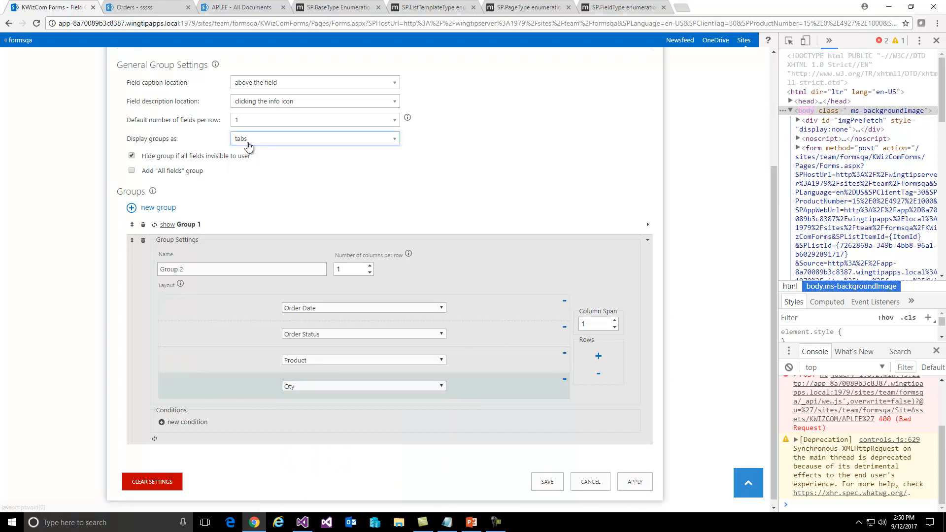
left_click(635, 481)
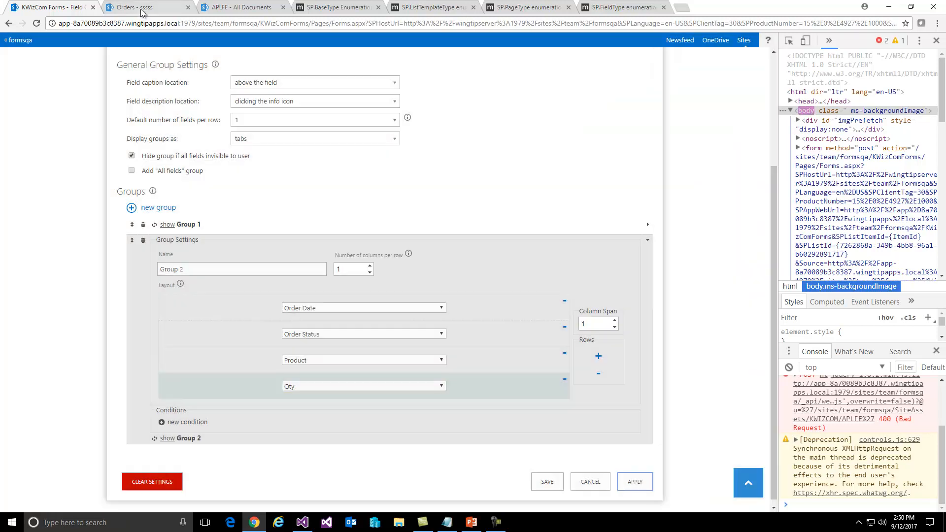
- Reload the order's edit form and view the fields under Group 2 and Group 1
left_click(133, 6)
left_click(38, 25)
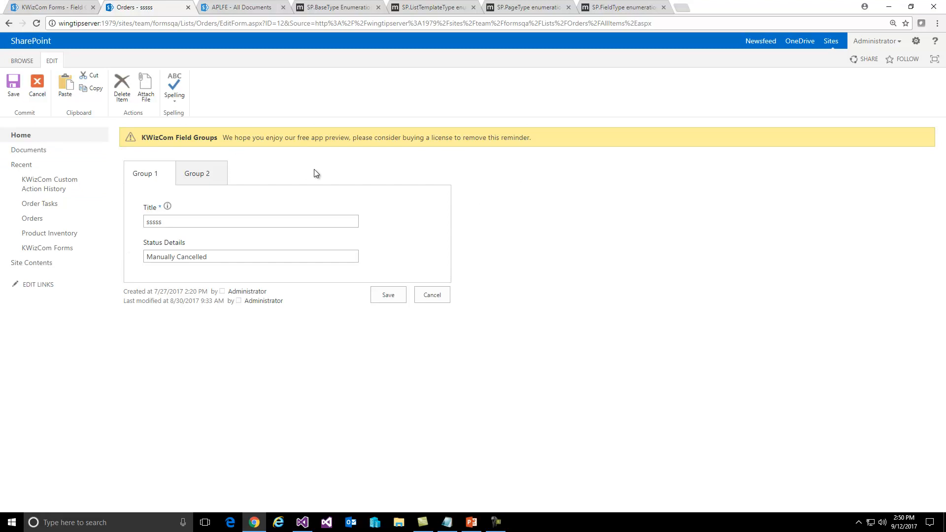
left_click(204, 181)
left_click(147, 176)
- Enable the "All fields" group in the Field Groups settings and apply the change
left_click(34, 6)
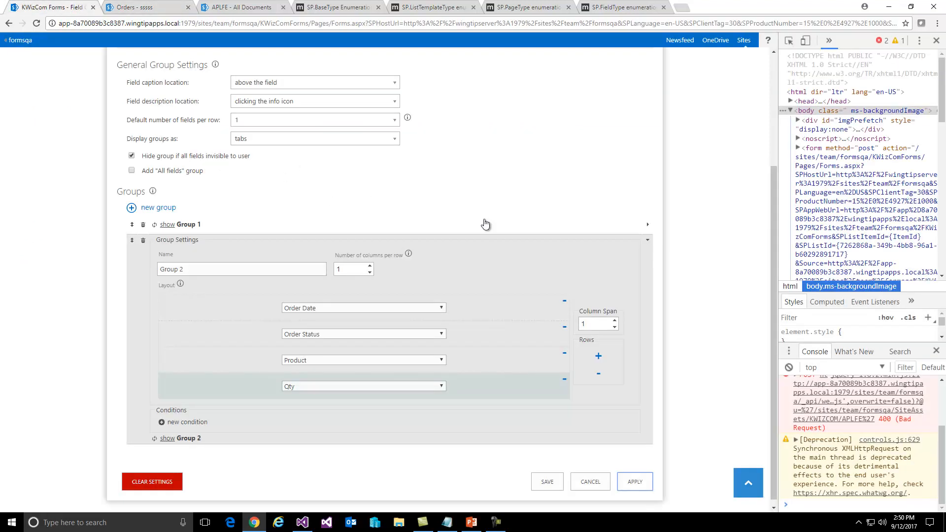
scroll(484, 219, "up", 2)
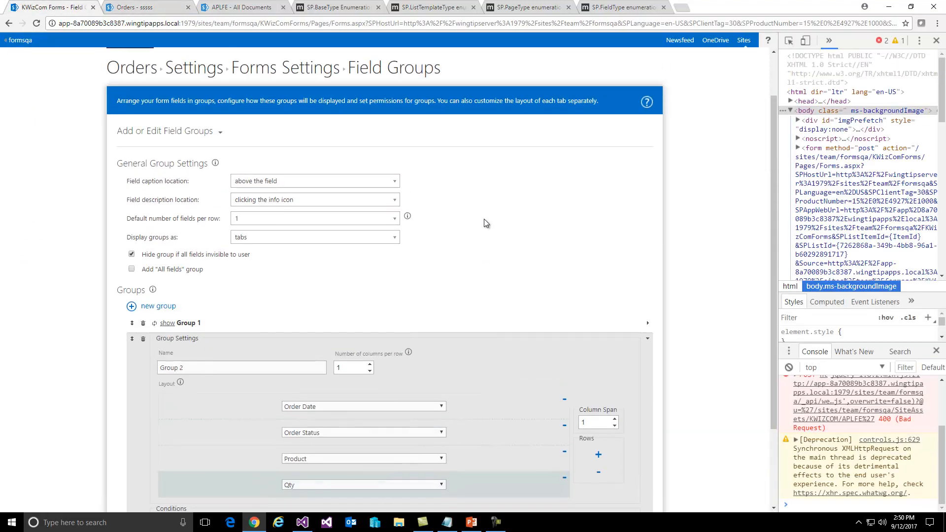
left_click(131, 269)
scroll(464, 286, "down", 3)
left_click(634, 475)
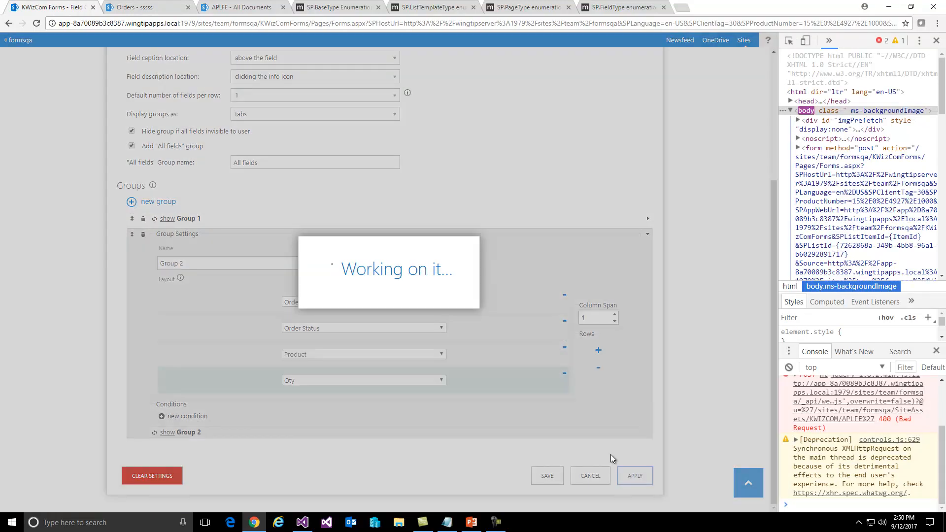
- Reload the order's edit form and view the fields under the "All fields" group
left_click(147, 7)
left_click(36, 24)
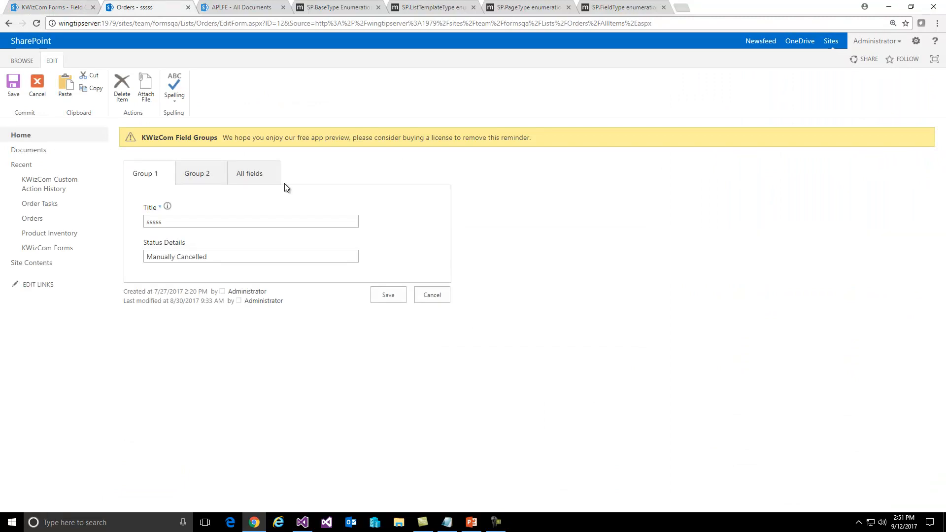
left_click(261, 175)
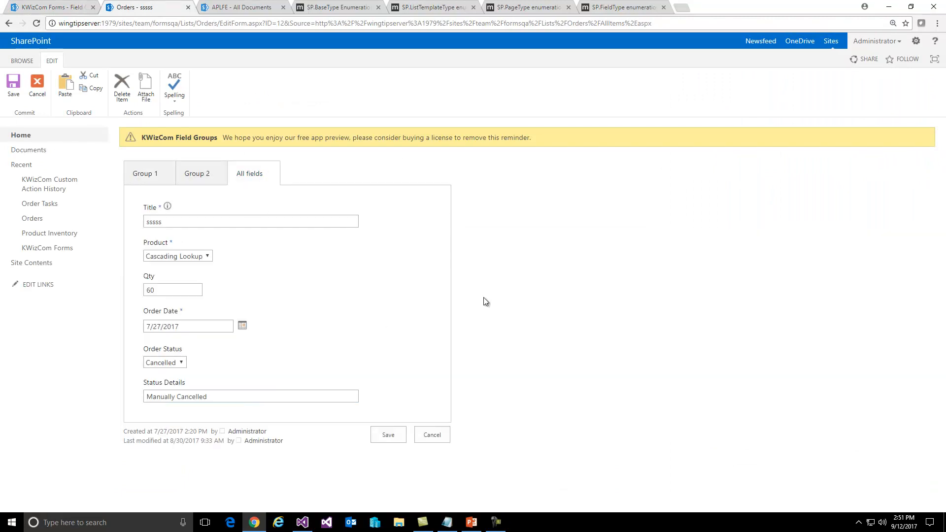
- Add a condition to Group 2 in the Field Groups settings so it shows when Current user is equal to WINGTIP\administrator
left_click(52, 7)
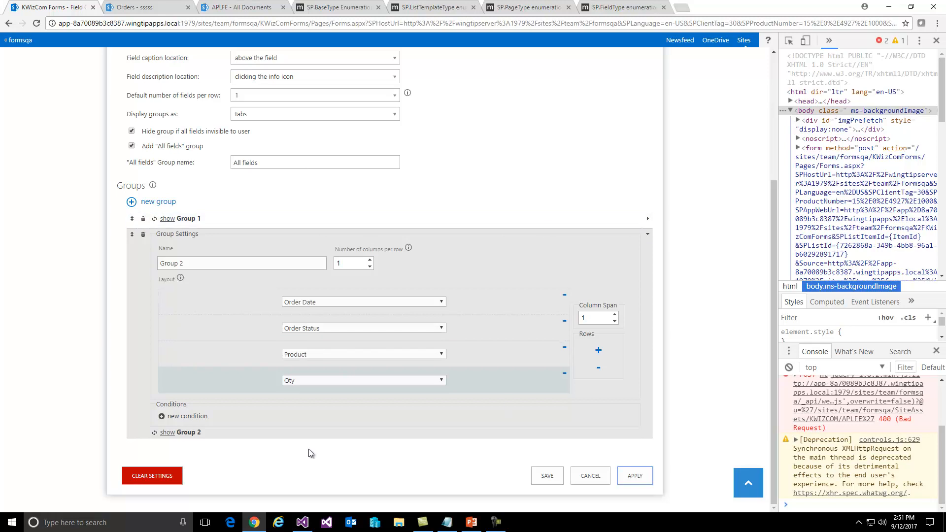
left_click(166, 416)
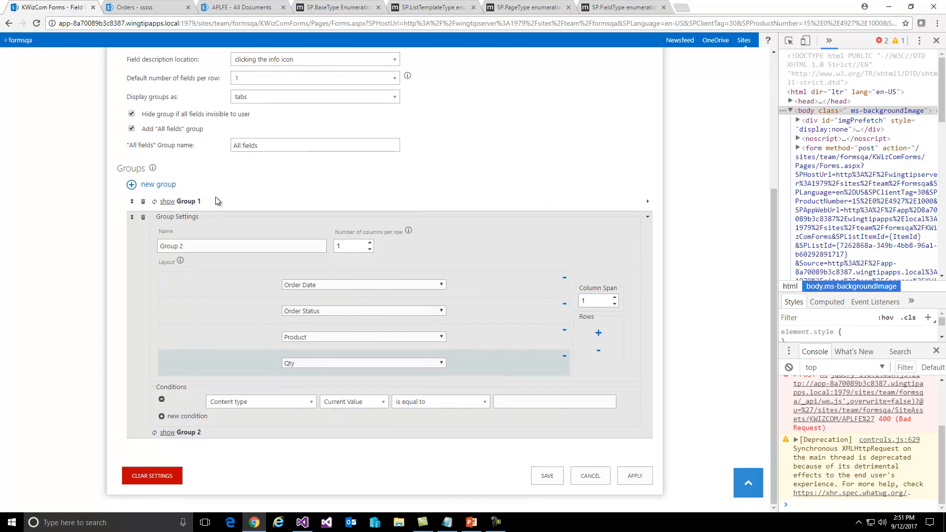
left_click(294, 402)
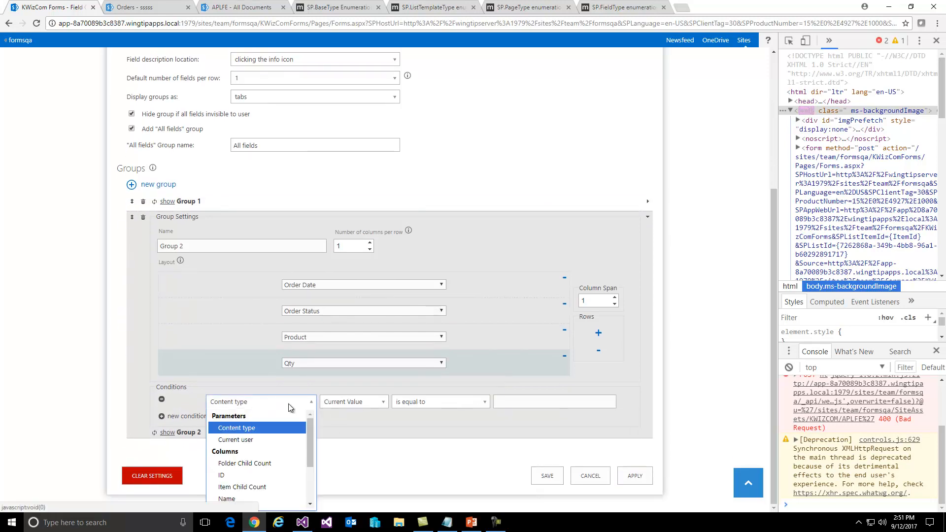
left_click(238, 438)
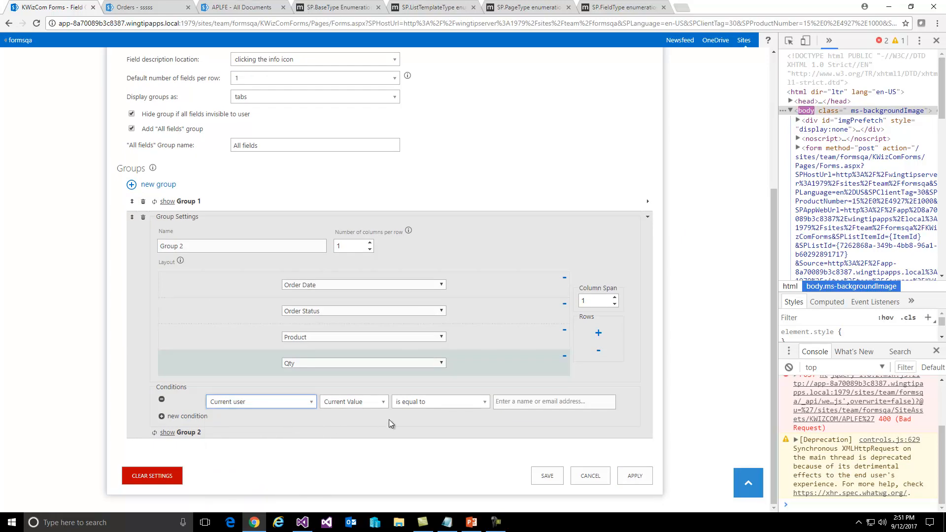
left_click(449, 404)
left_click(449, 404)
left_click(510, 402)
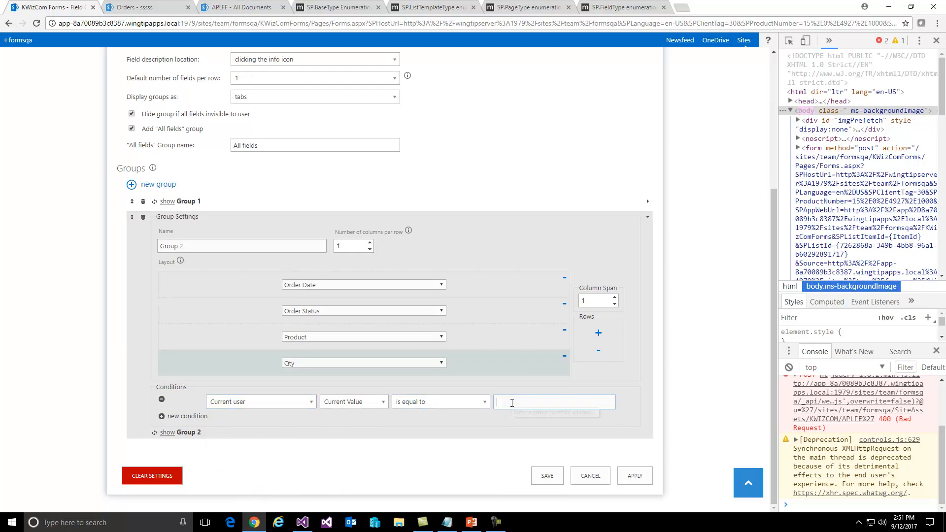
type("administr")
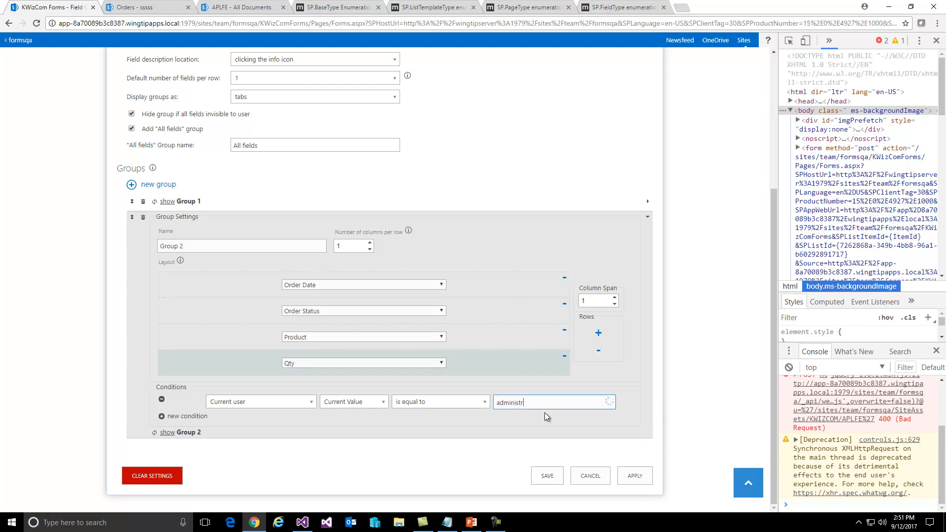
left_click_drag(553, 404, 475, 409)
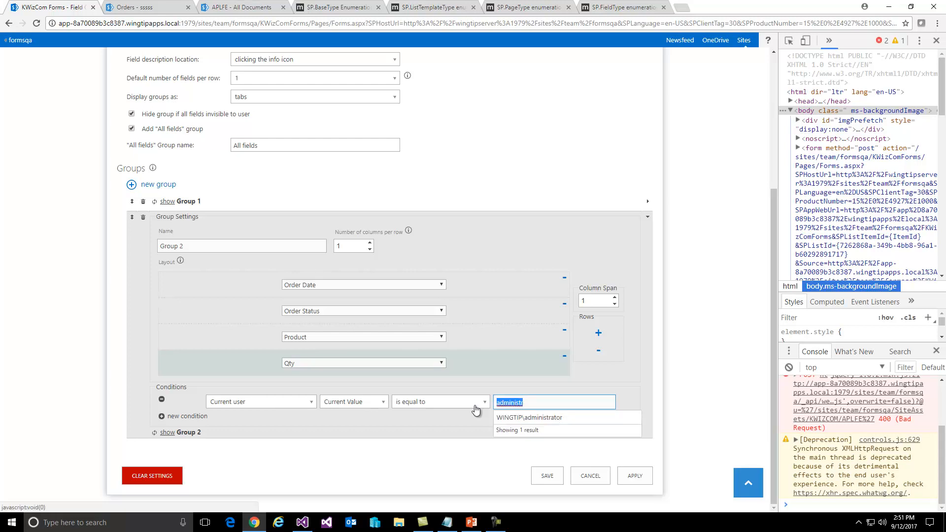
left_click(526, 418)
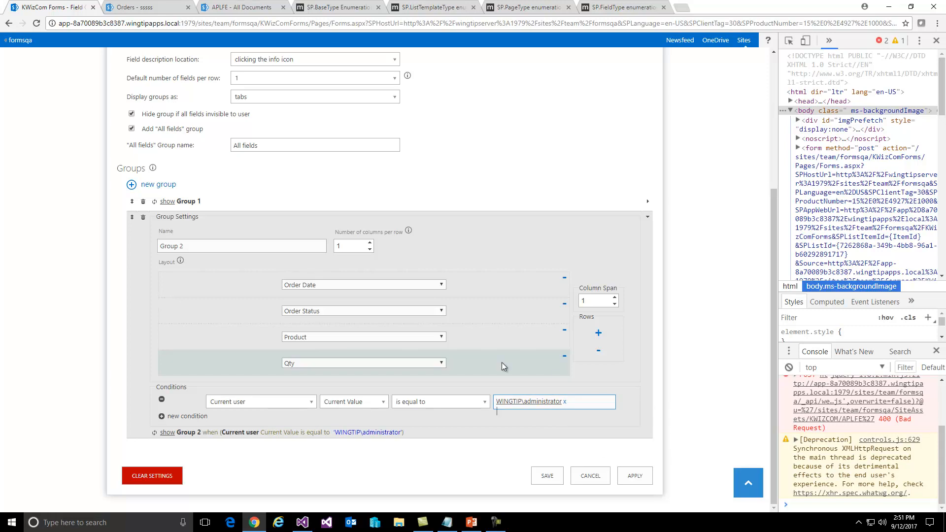
- Clear all field group settings for the Orders list and reload the order's edit form
scroll(554, 374, "up", 1)
left_click(126, 9)
left_click(69, 10)
left_click(164, 476)
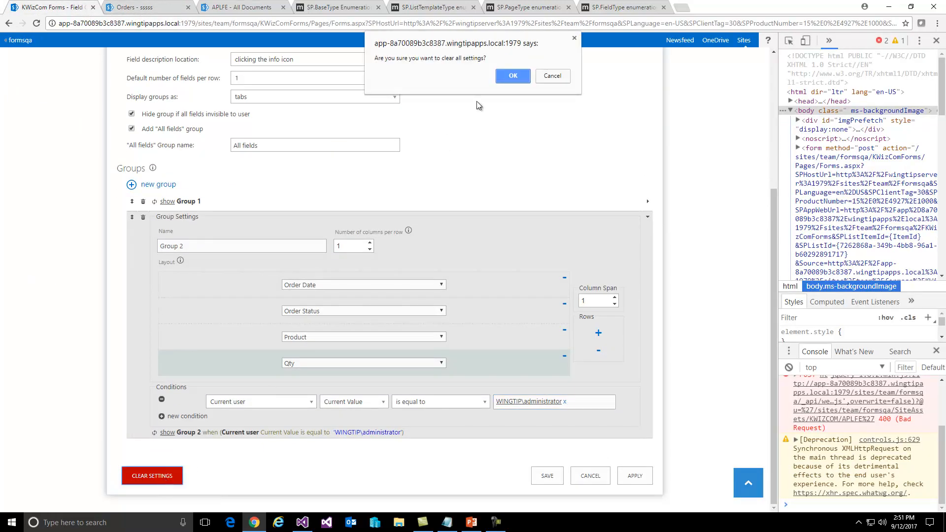
left_click(514, 77)
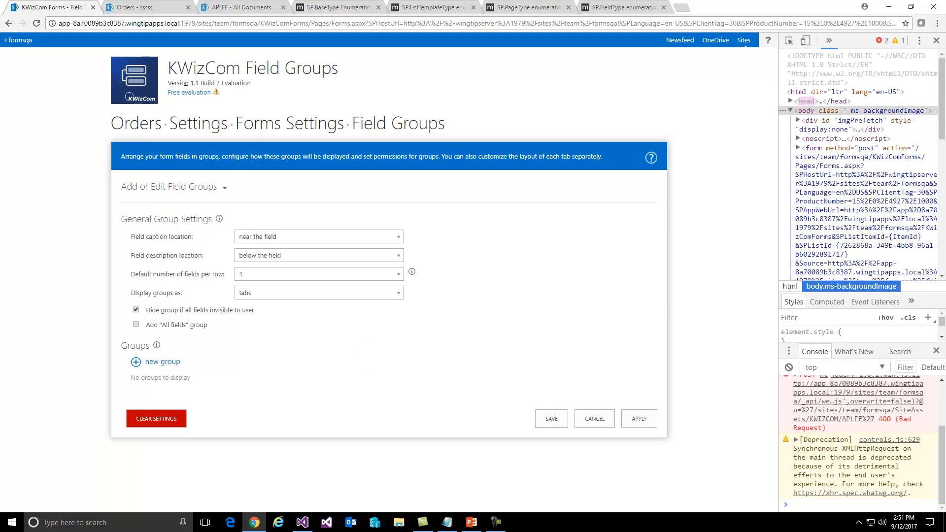
left_click(129, 7)
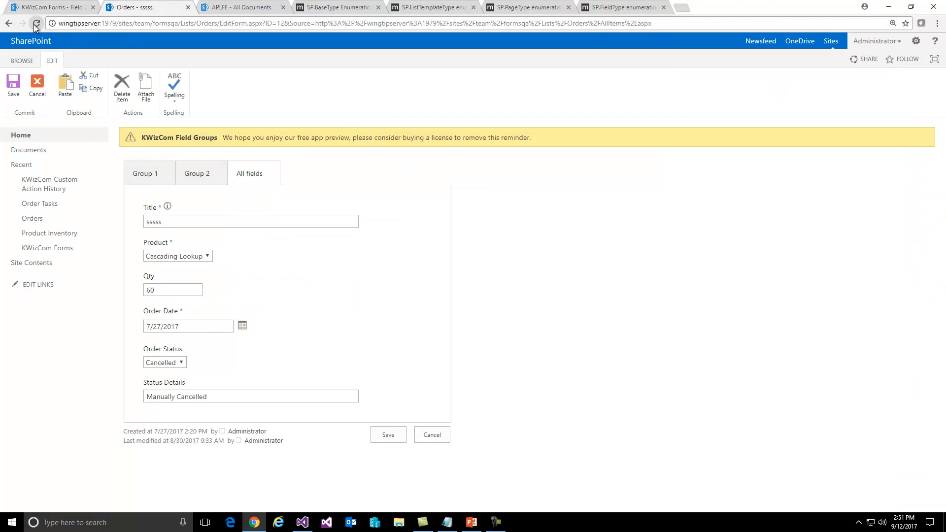
left_click(36, 24)
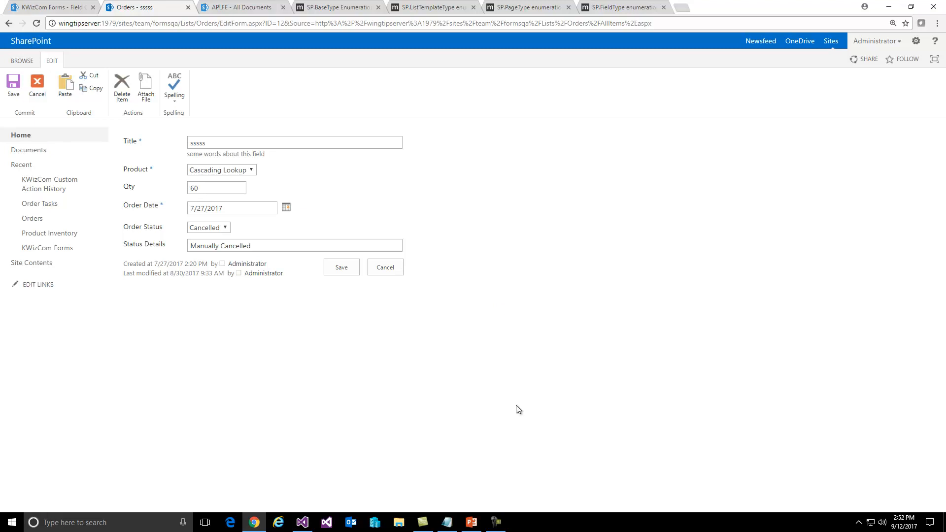
- Switch to PowerPoint, start the slide show from the current slide and advance to the following slide
left_click(478, 521)
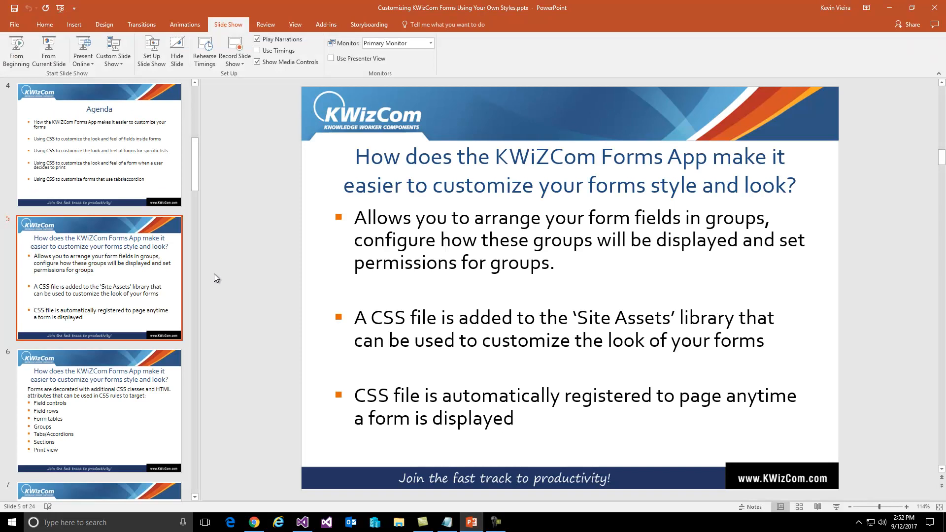
left_click(48, 50)
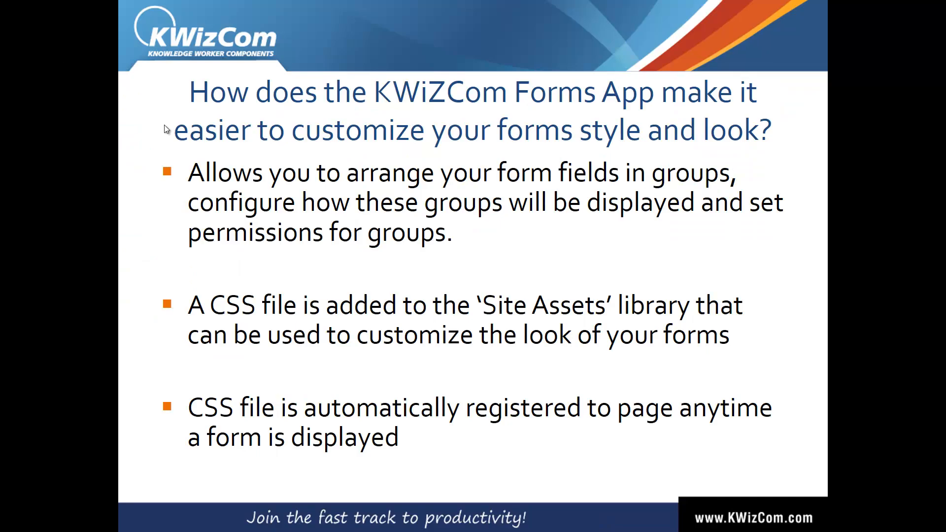
left_click(531, 259)
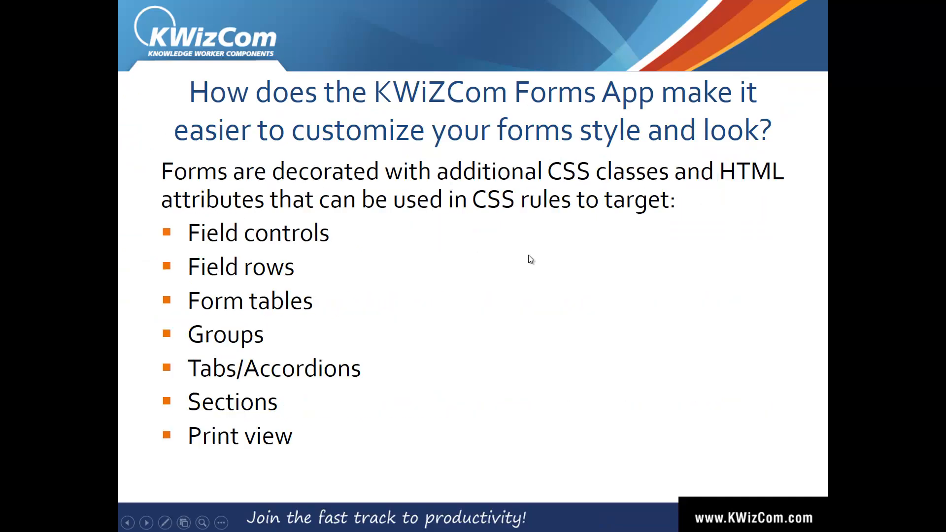